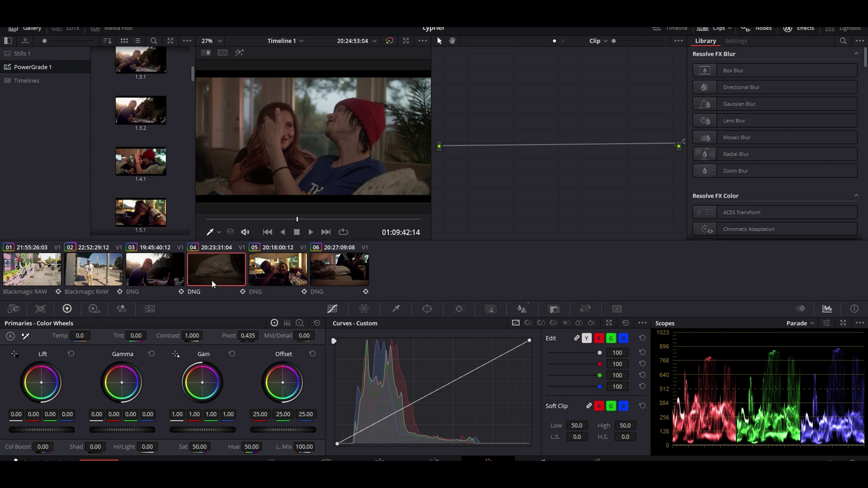
Decode the fourth clip's CinemaDNG raw per clip, using Blackmagic Design color space and Blackmagic Design 4.6K Film gamma
click(13, 309)
click(53, 347)
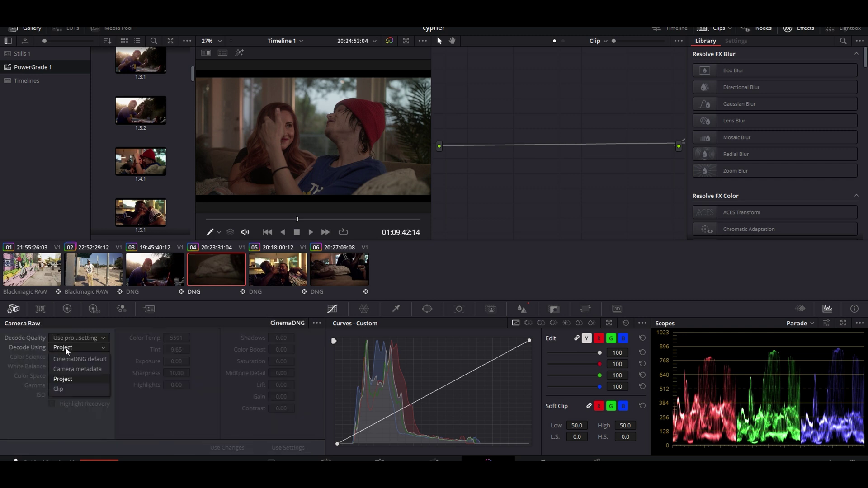
click(64, 387)
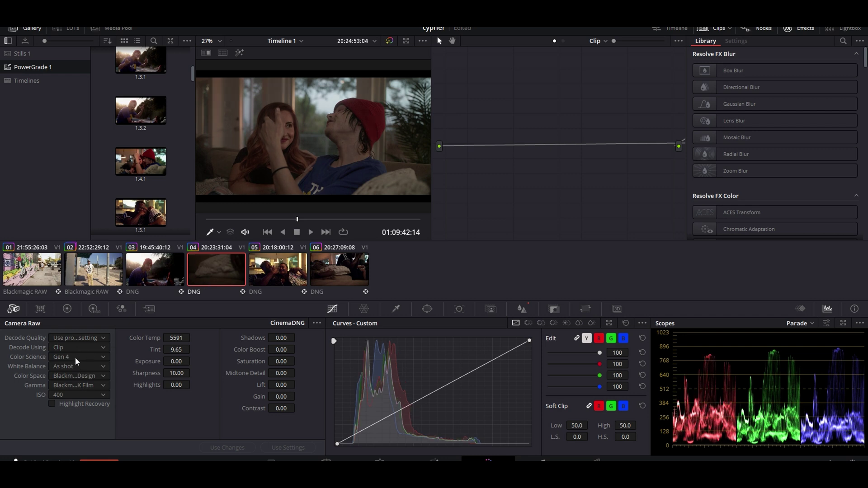
click(81, 376)
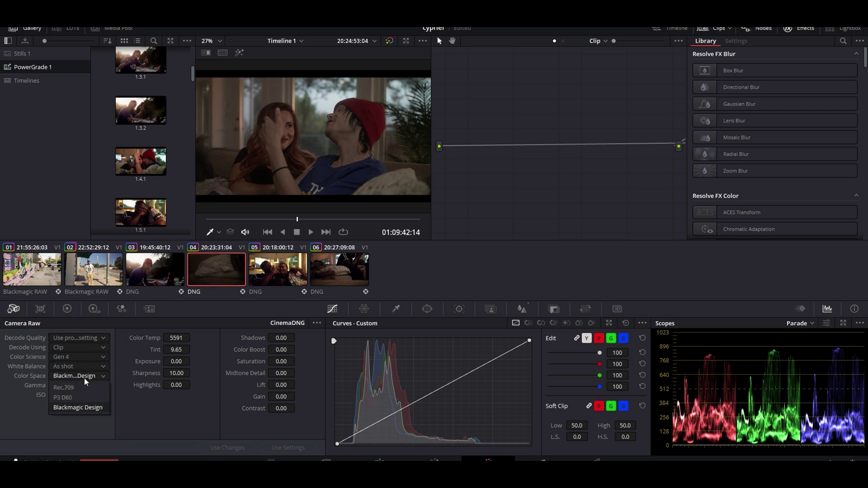
click(78, 424)
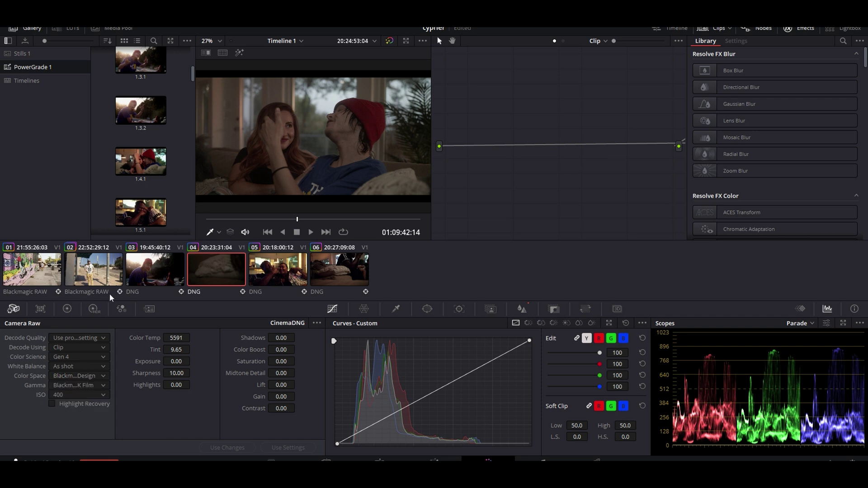
click(63, 386)
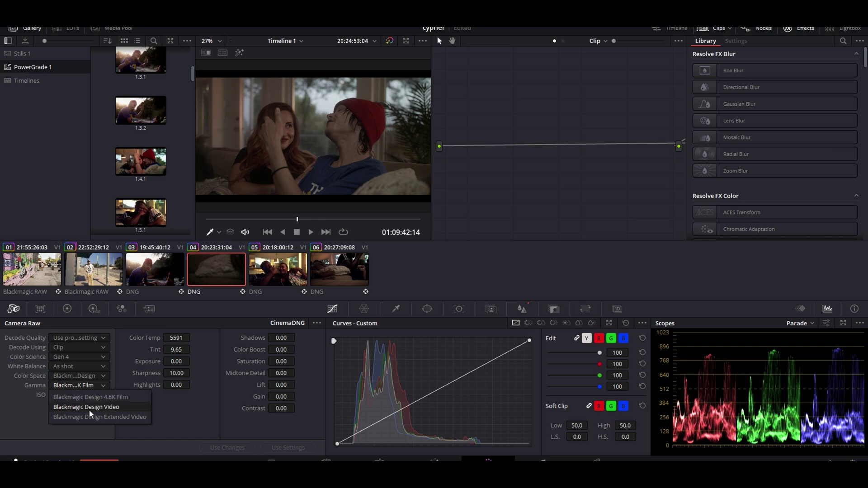
click(77, 394)
click(86, 388)
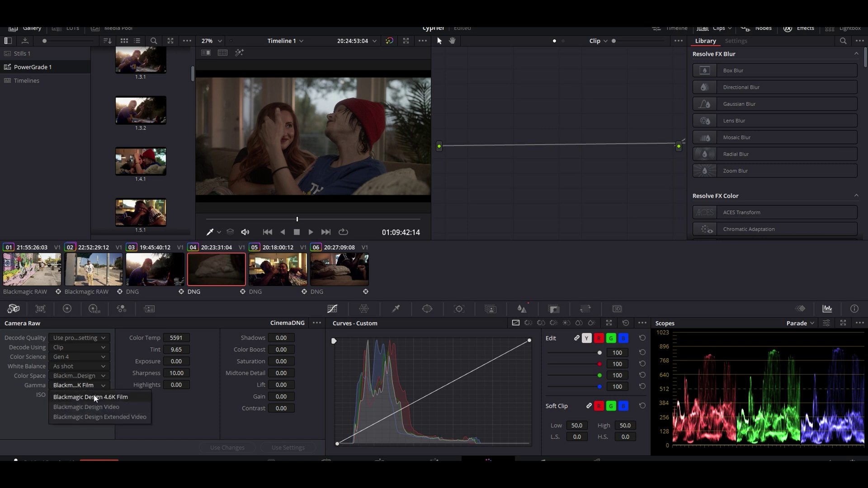
Set the raw clip's color temperature to 5600 and its tint to 0
click(181, 337)
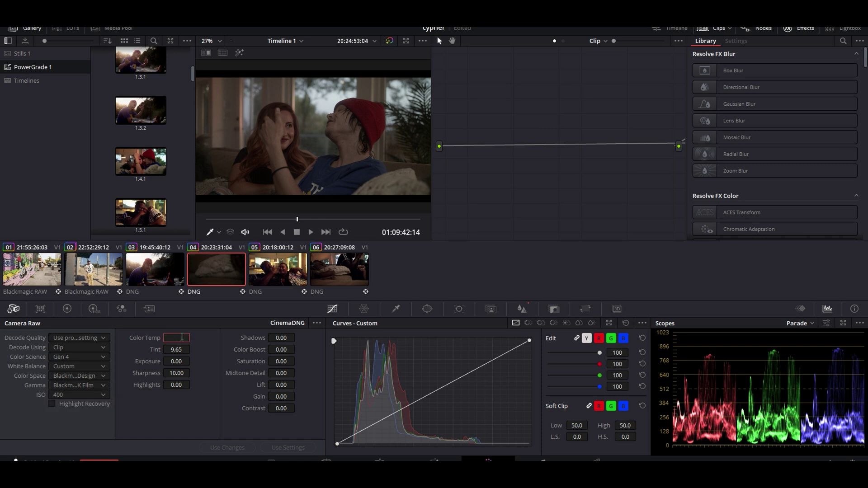
text(5600)
click(179, 350)
text(0)
key(Return)
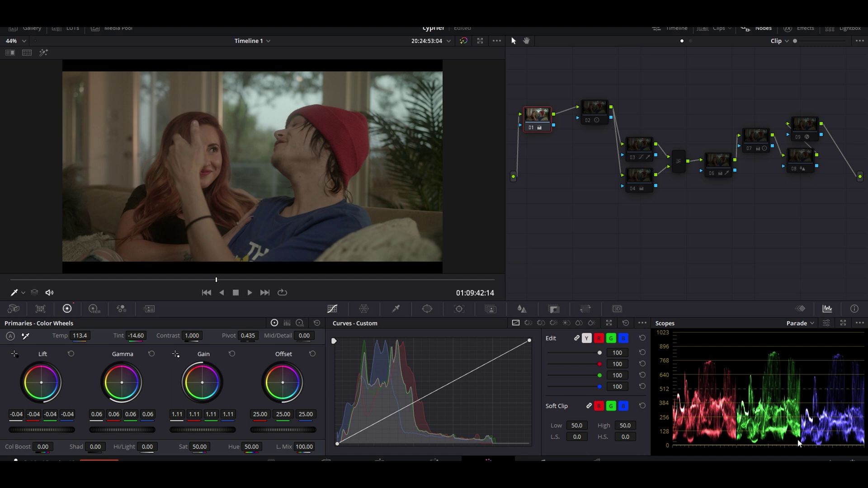
Raise the overall gain on node 01 to 1.37
drag(203, 430, 215, 430)
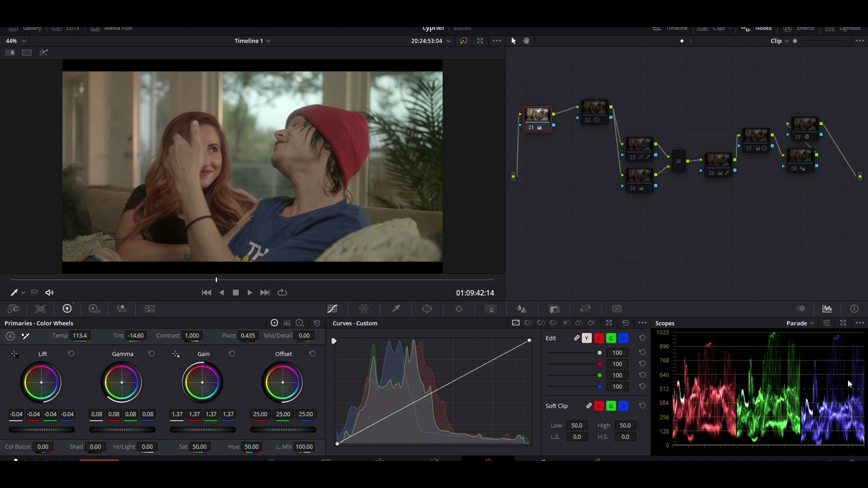
Lower the highlights of node 02 to -0.02 with the Log wheels
click(592, 111)
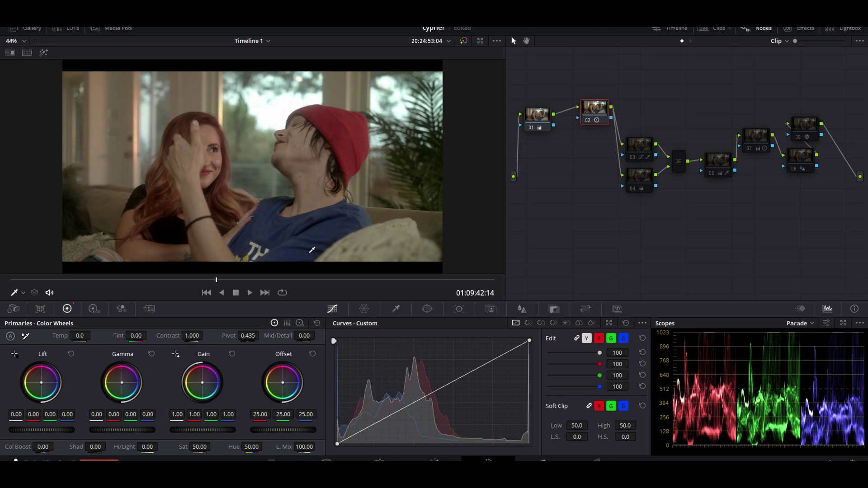
click(300, 323)
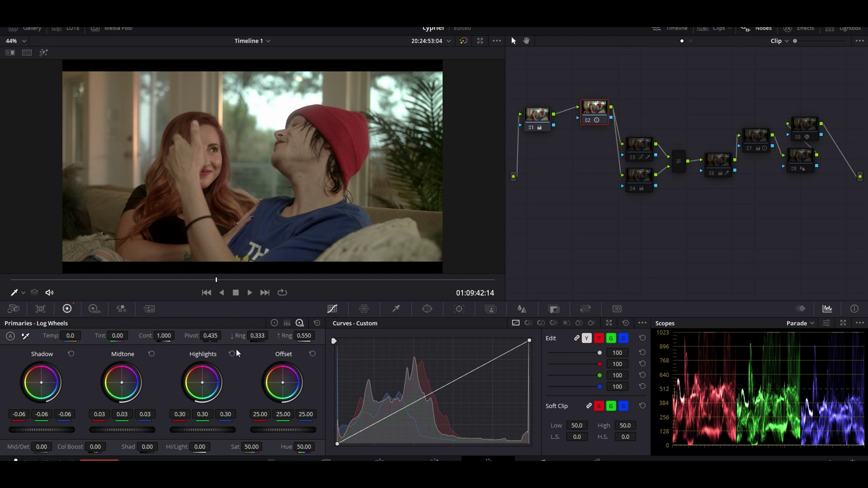
drag(217, 430, 188, 430)
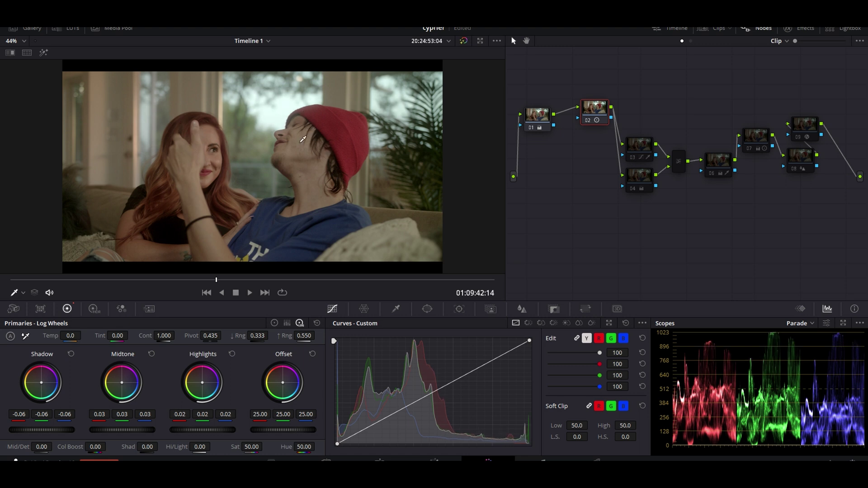
mouse_move(209, 431)
mouse_down()
mouse_move(240, 431)
mouse_move(198, 430)
mouse_up()
key(ctrl+z)
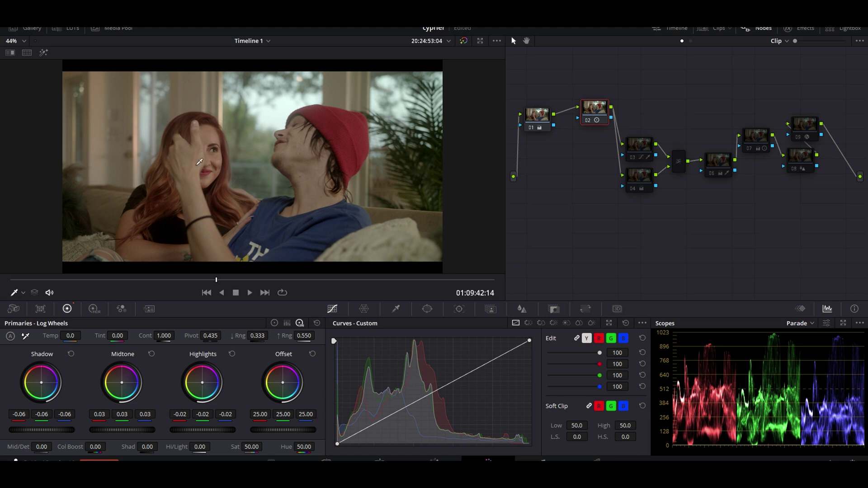
Try brighter log midtones on node 02, then set them to -0.04
click(544, 117)
click(588, 112)
drag(122, 430, 137, 430)
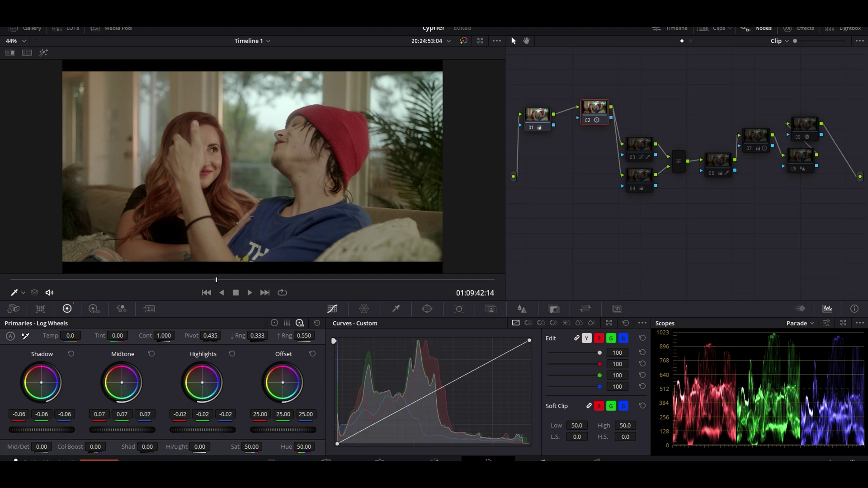
mouse_move(135, 430)
mouse_down()
mouse_move(153, 430)
mouse_move(104, 432)
mouse_move(156, 432)
mouse_move(135, 433)
mouse_up()
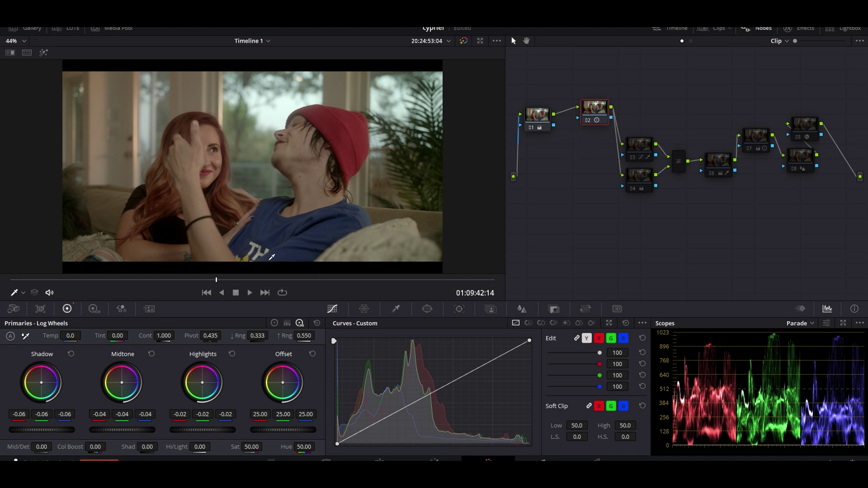
Reset node 02's log shadow wheel and bring the shadows down to -0.06
click(67, 309)
click(298, 325)
drag(42, 430, 61, 430)
click(70, 354)
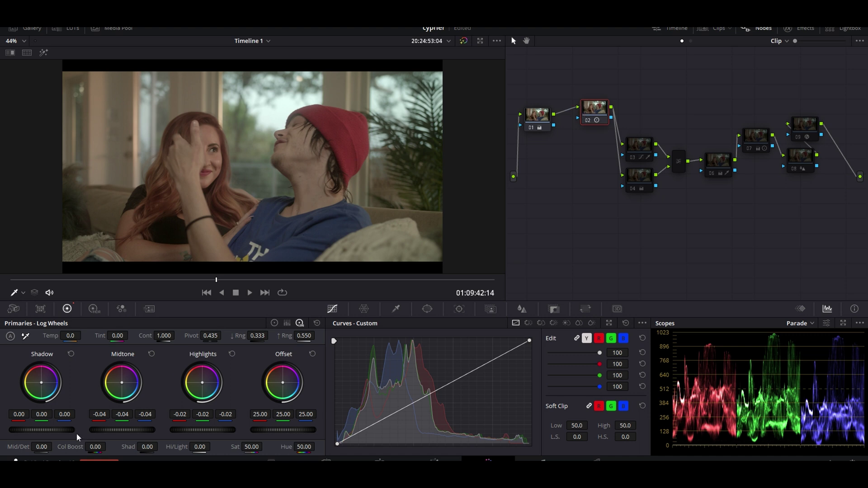
drag(42, 430, 36, 430)
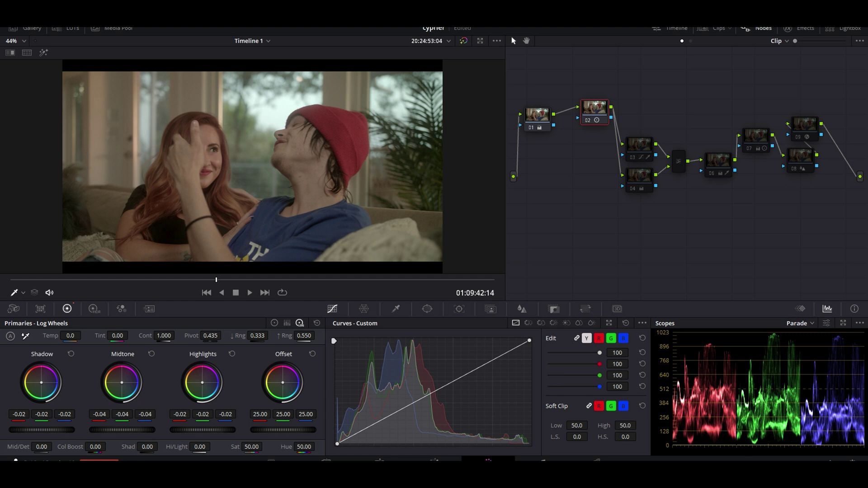
mouse_move(41, 430)
mouse_down()
mouse_move(5, 430)
mouse_move(113, 430)
mouse_move(27, 432)
mouse_up()
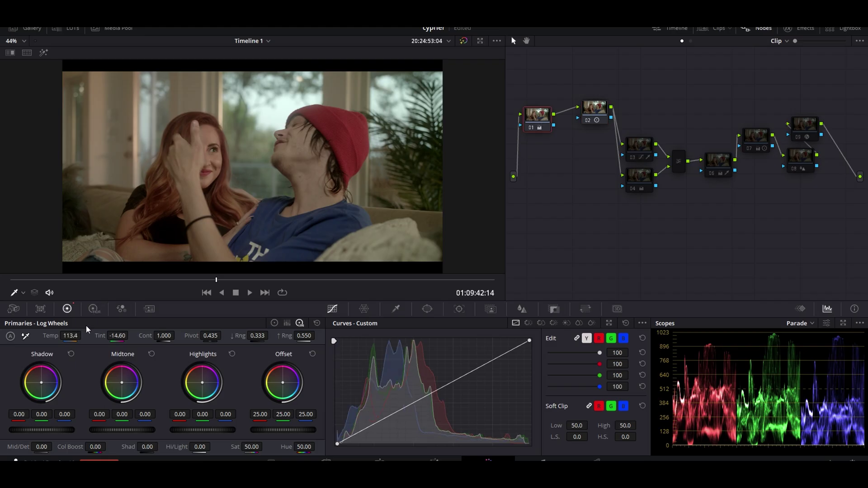
drag(70, 336, 84, 335)
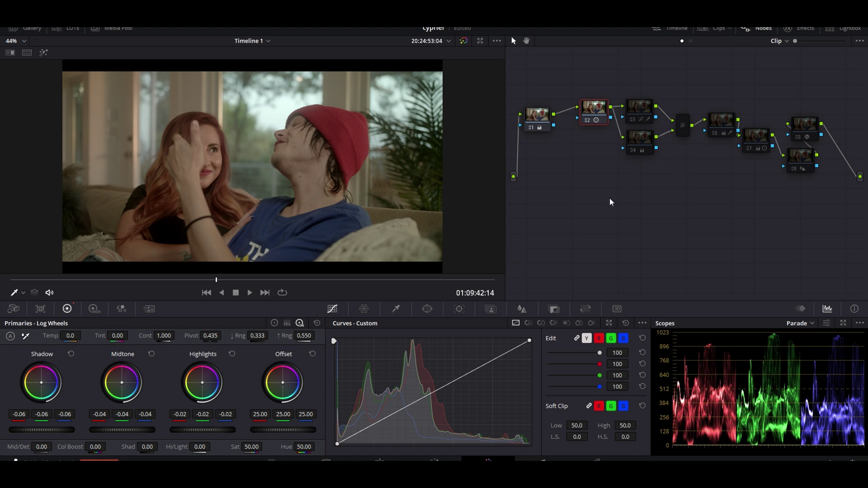
Demonstrate a new node chain in the empty area of the node graph with a corrector node followed by a serial node
right_click(596, 117)
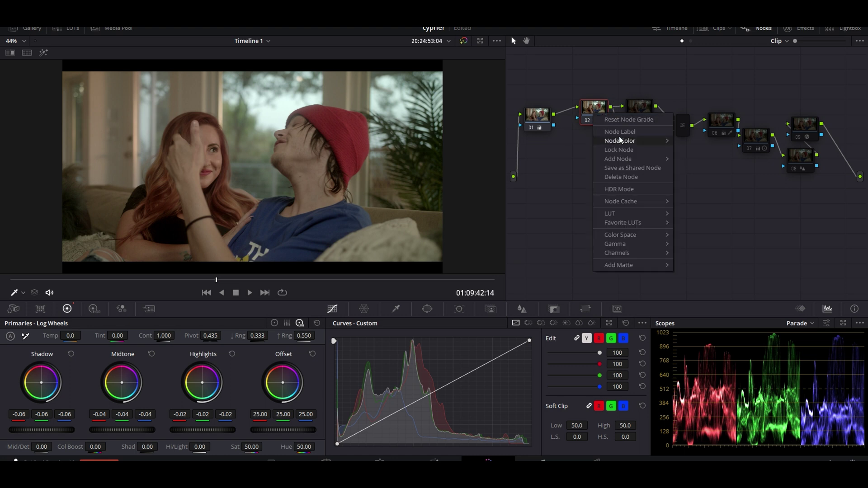
mouse_move(665, 159)
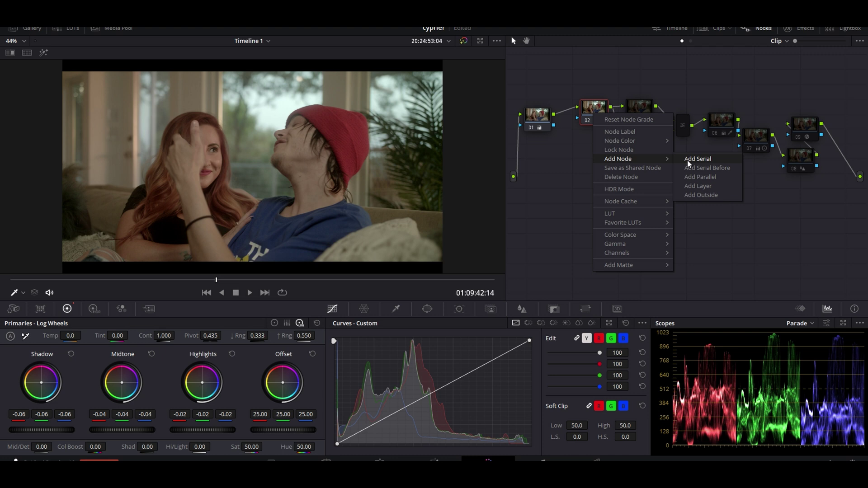
click(688, 161)
click(640, 110)
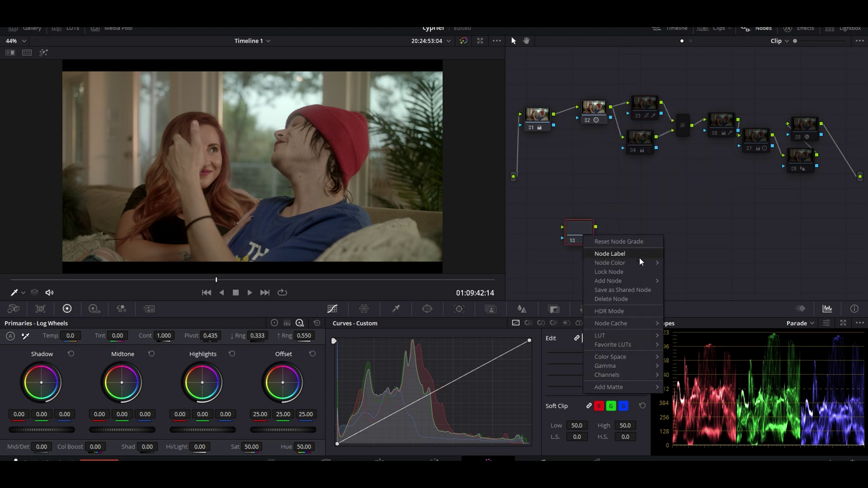
mouse_move(642, 281)
click(693, 284)
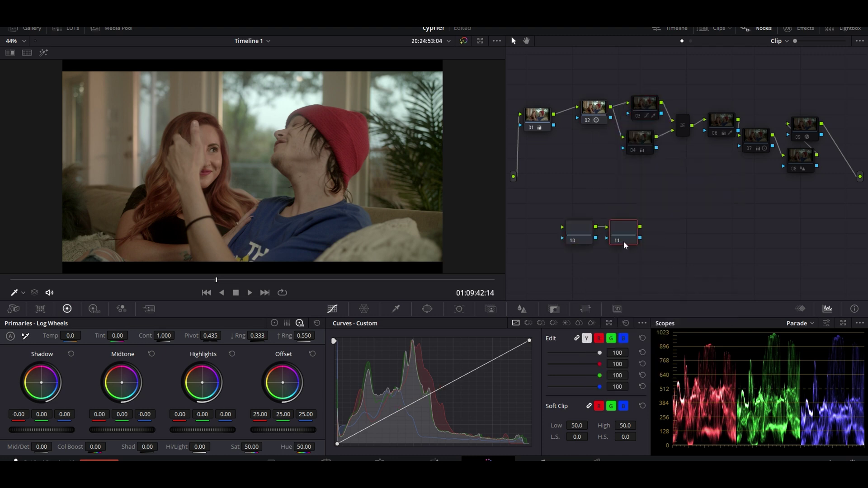
Add a layer mixer to the demo chain with a second corrector below, and wire both branches from the first node into the mixer
right_click(624, 245)
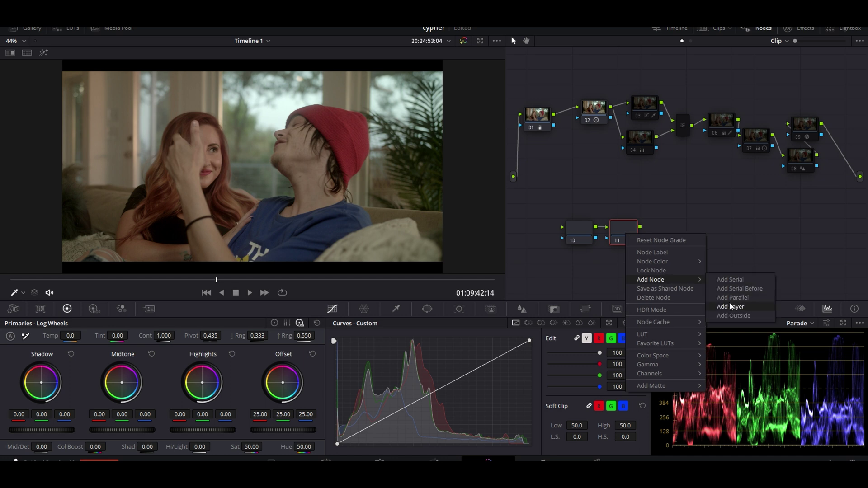
click(732, 307)
right_click(670, 242)
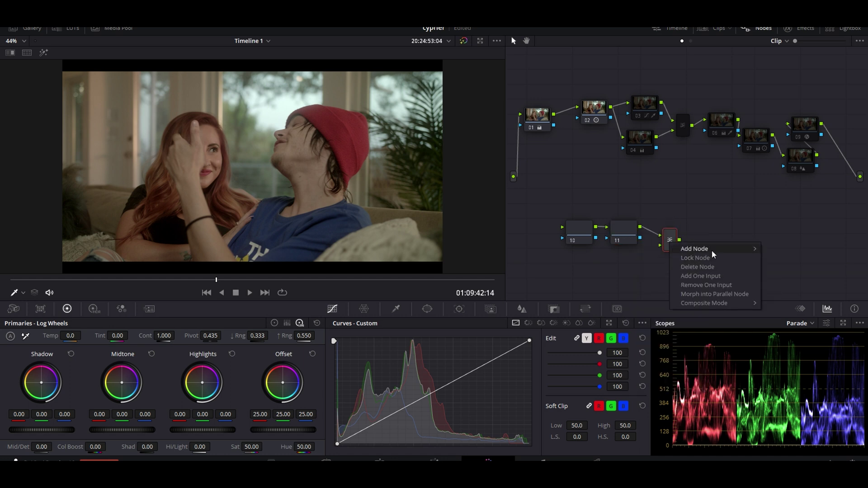
mouse_move(714, 252)
click(790, 251)
drag(669, 278, 628, 271)
click(612, 266)
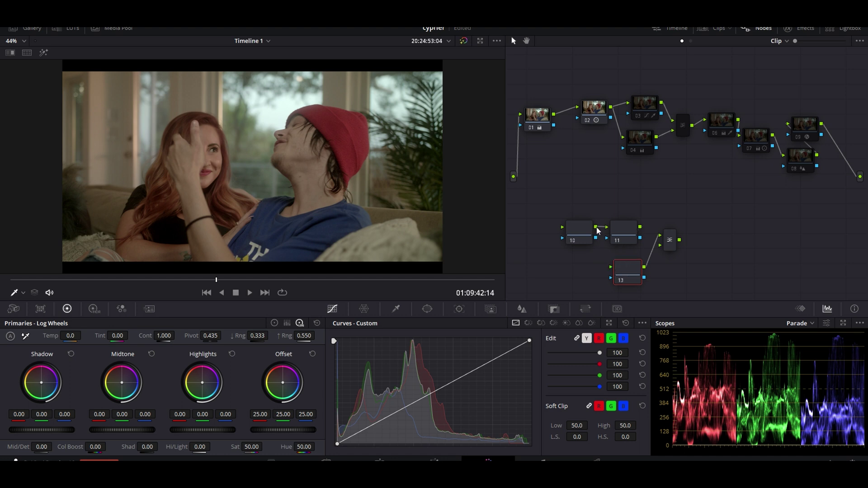
drag(597, 233, 611, 267)
drag(640, 226, 662, 242)
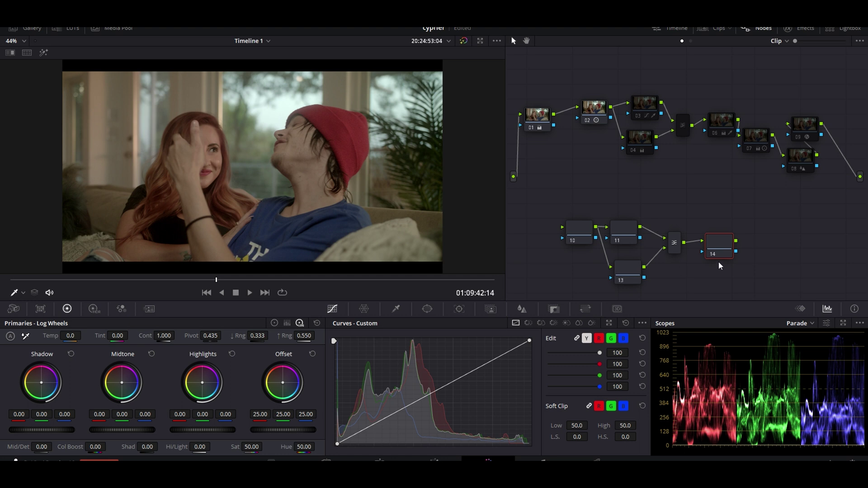
Delete the whole demo node chain below the main node tree
drag(750, 206, 541, 295)
key(Delete)
Reposition nodes 03 and 04 so they are stacked with more space between them before the layer mixer
drag(646, 108, 637, 101)
drag(643, 142, 651, 146)
drag(639, 106, 650, 102)
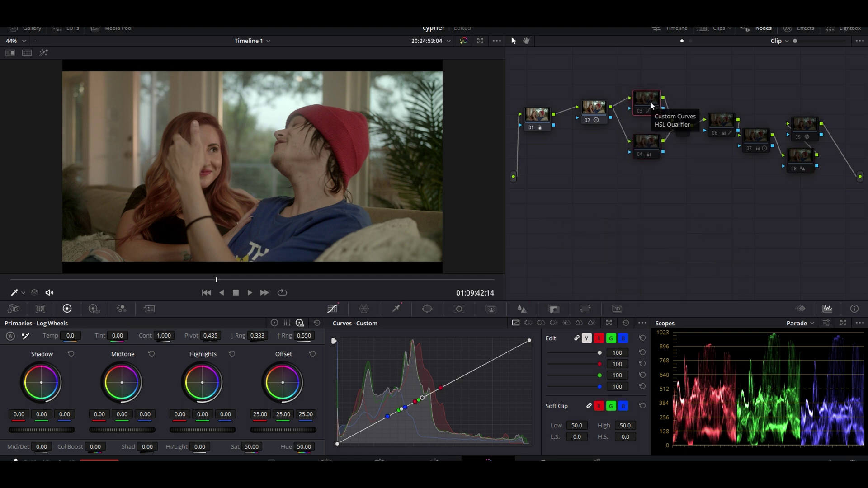
right_click(650, 102)
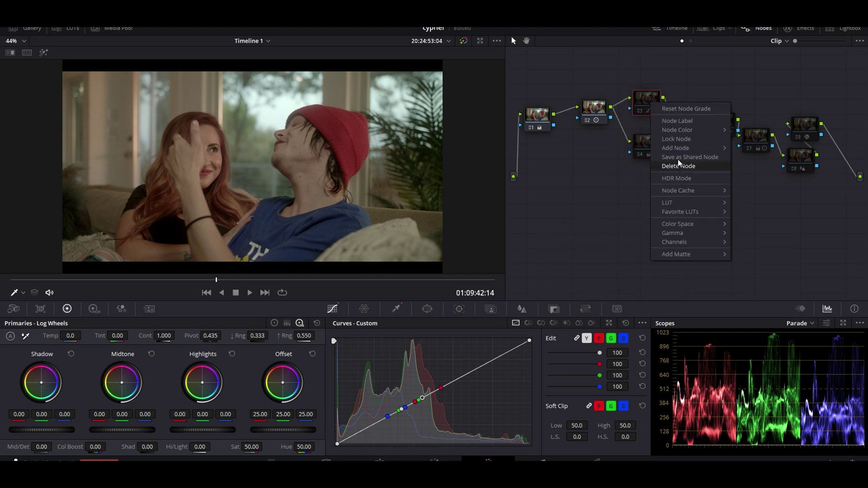
click(645, 103)
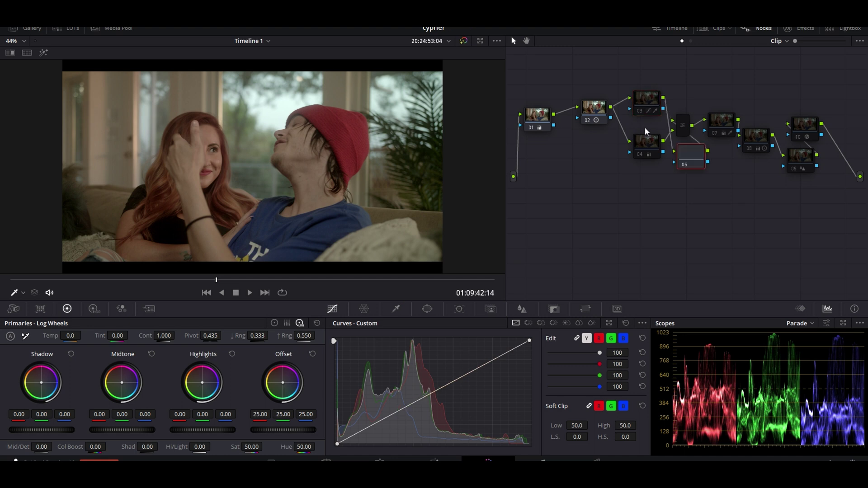
click(680, 123)
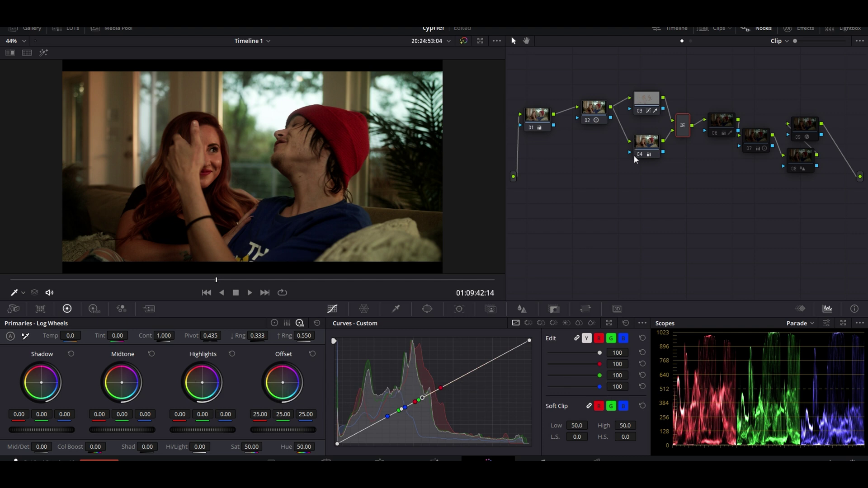
Resample node 03's HSL qualifier from the skin on the man's cheek, using the highlight view to check the selection
click(655, 113)
click(396, 309)
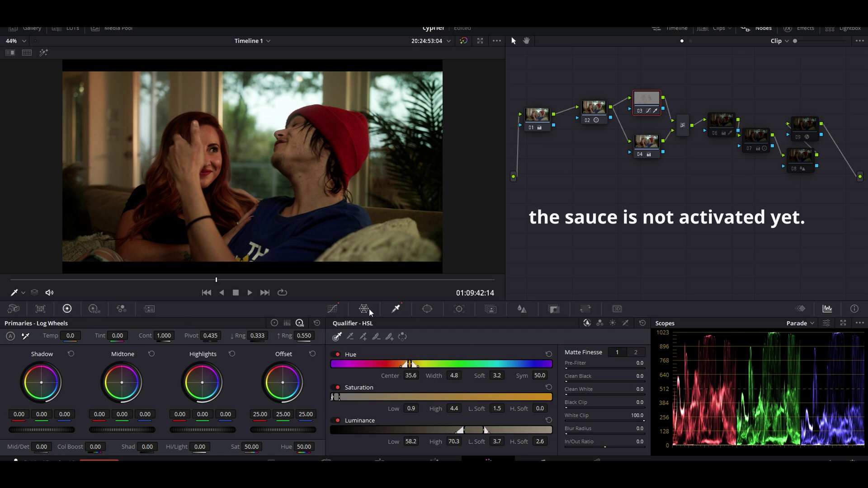
click(43, 53)
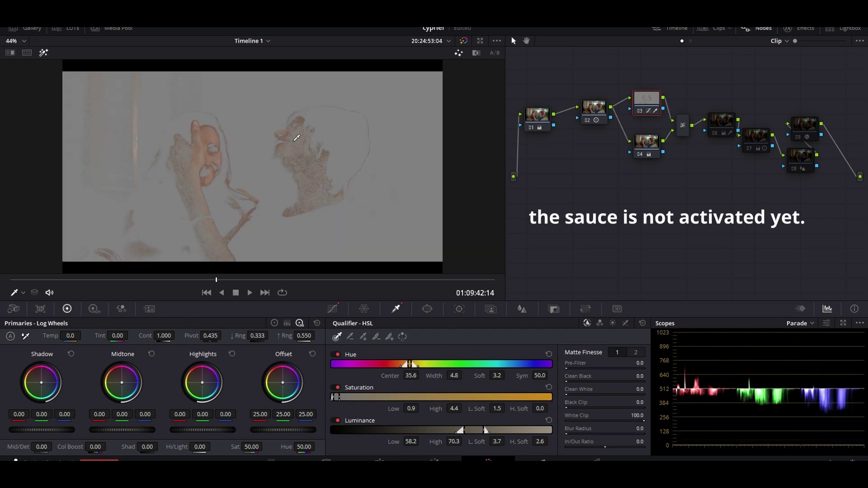
click(297, 138)
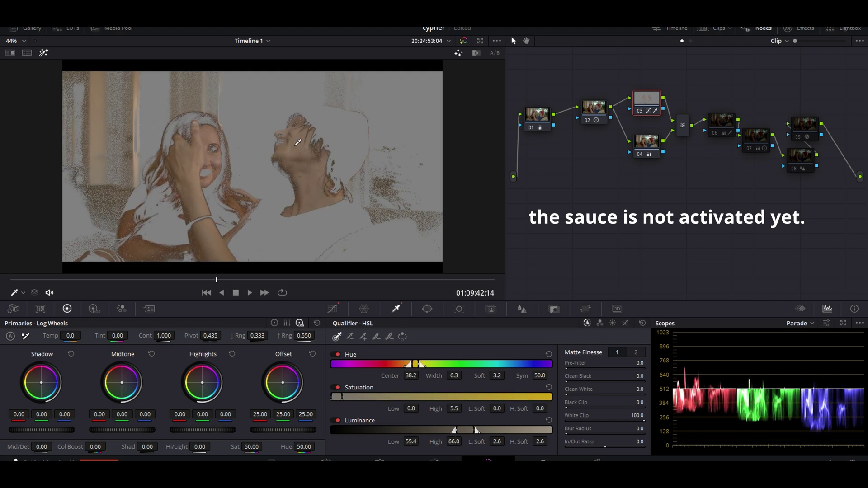
click(44, 53)
Warm node 04 by setting its temperature to 1010 and balancing its gain to about 0.97, 0.96, 0.98 and 0.91
click(656, 145)
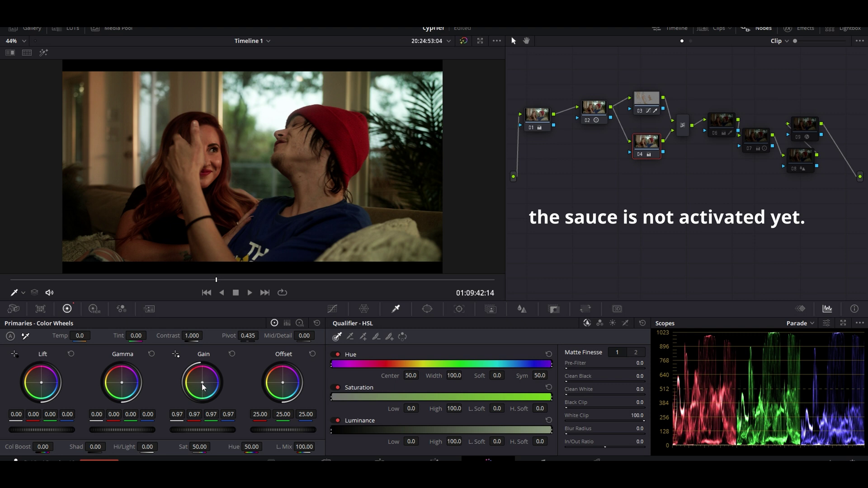
drag(202, 383, 201, 384)
mouse_move(82, 336)
mouse_down()
mouse_move(112, 336)
mouse_move(66, 335)
mouse_move(93, 336)
mouse_up()
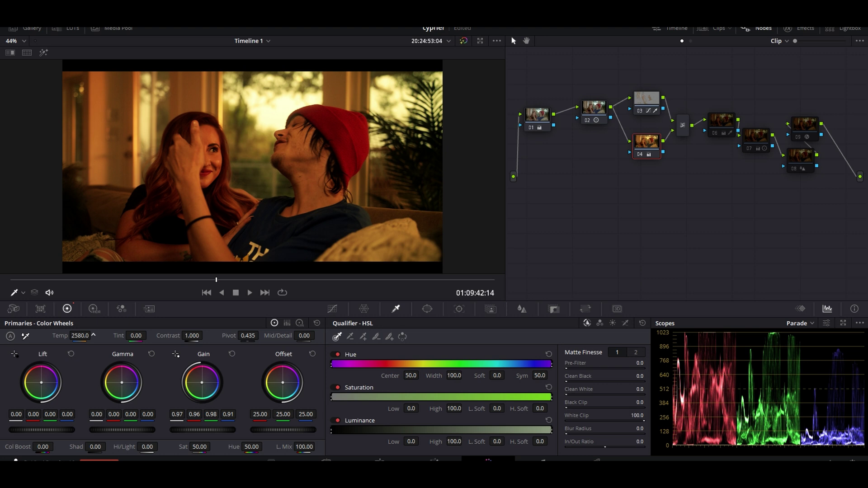
drag(93, 336, 93, 336)
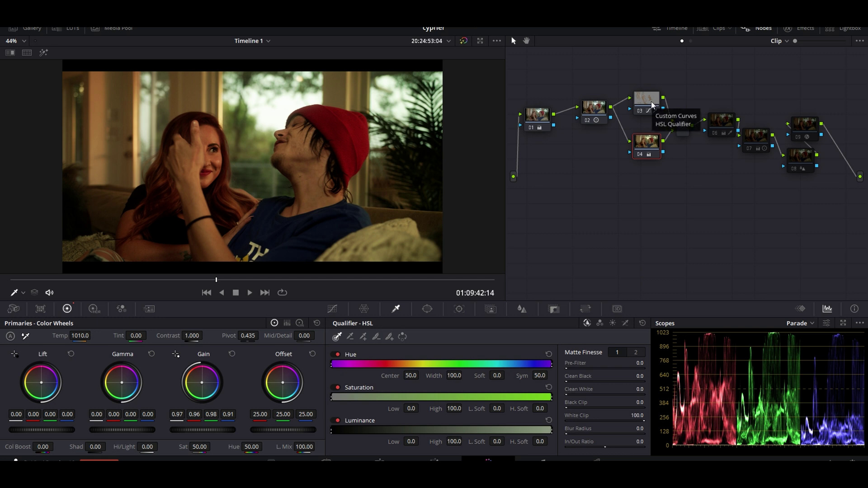
Set the layer mixer's composite mode to Hardlight
right_click(681, 125)
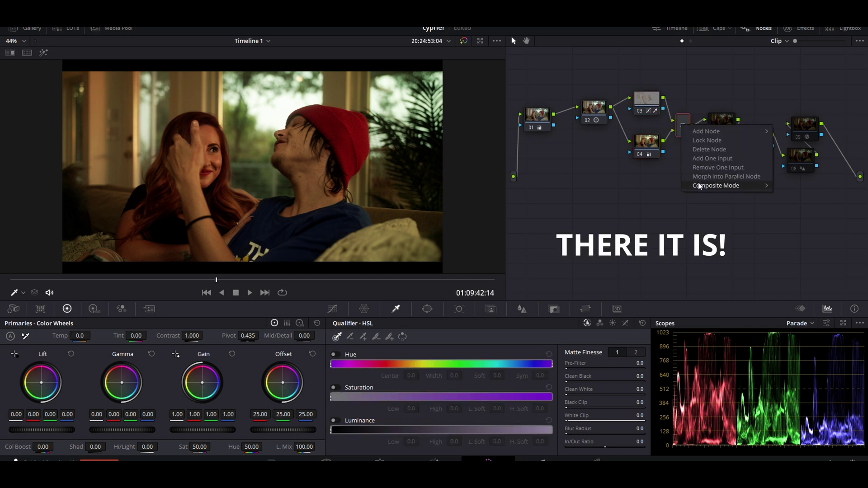
mouse_move(716, 186)
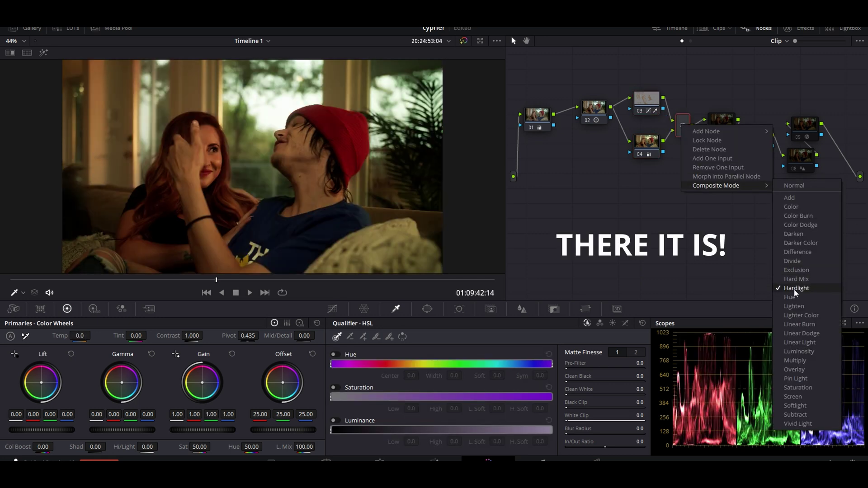
click(794, 290)
Resample node 03's HSL qualifier from the man's face in the highlight view, and set the node's saturation to 48
click(651, 150)
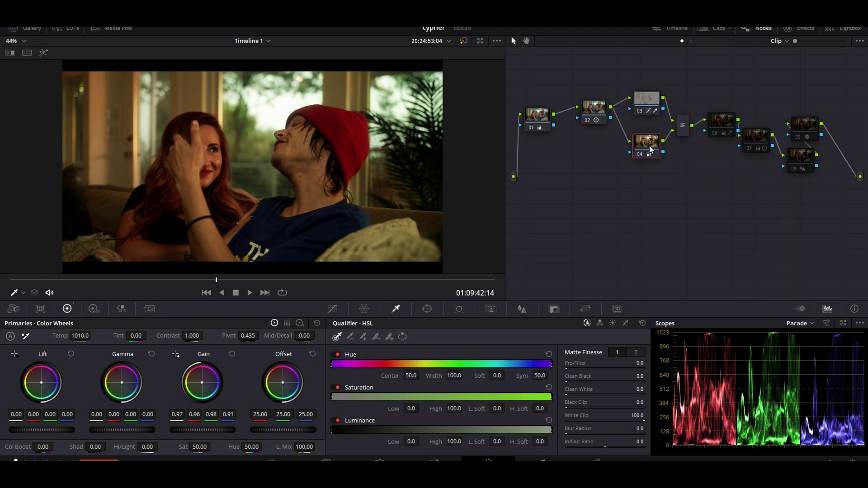
click(649, 100)
click(44, 53)
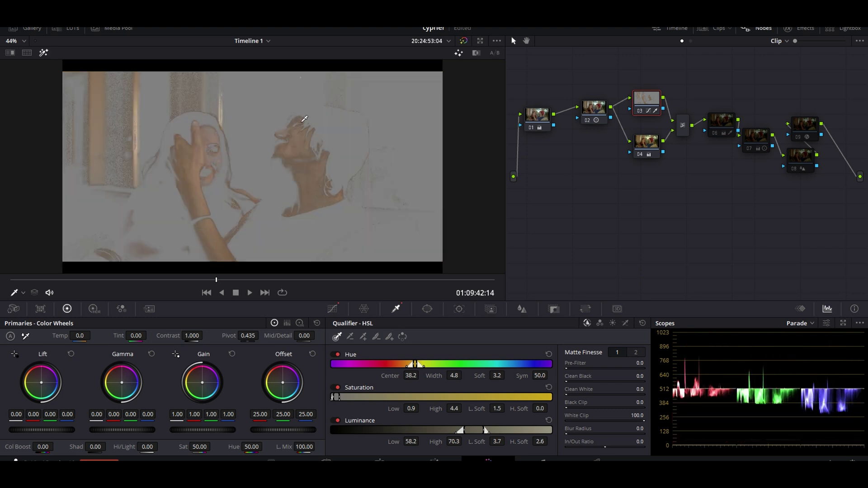
click(300, 134)
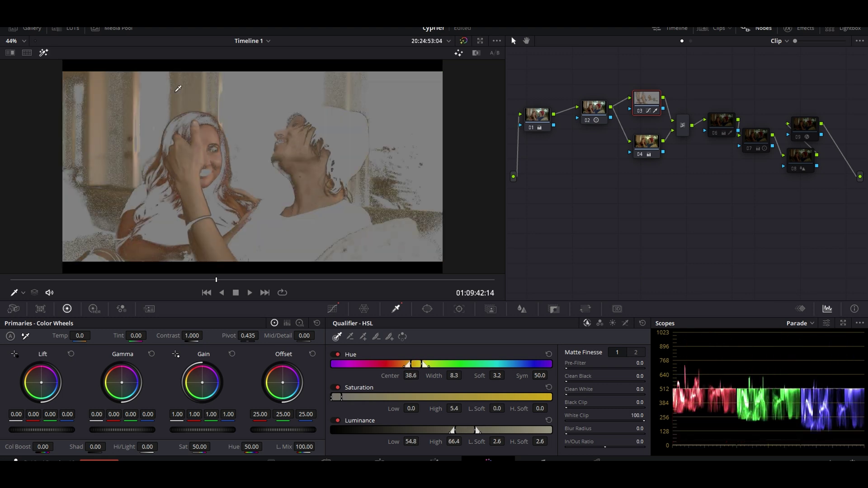
click(43, 52)
mouse_move(198, 447)
mouse_down()
mouse_move(149, 447)
mouse_move(213, 447)
mouse_up()
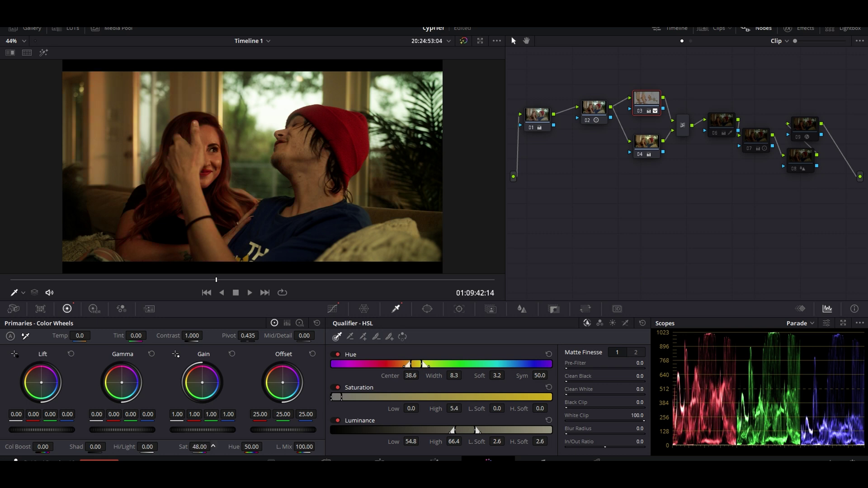
Switch the scopes to Vectorscope and check that its skin tone indicator is enabled
click(807, 323)
click(813, 356)
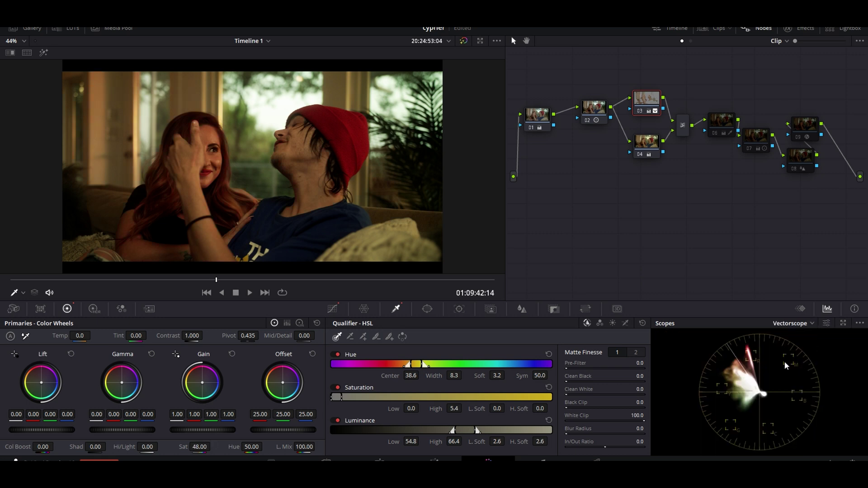
click(828, 323)
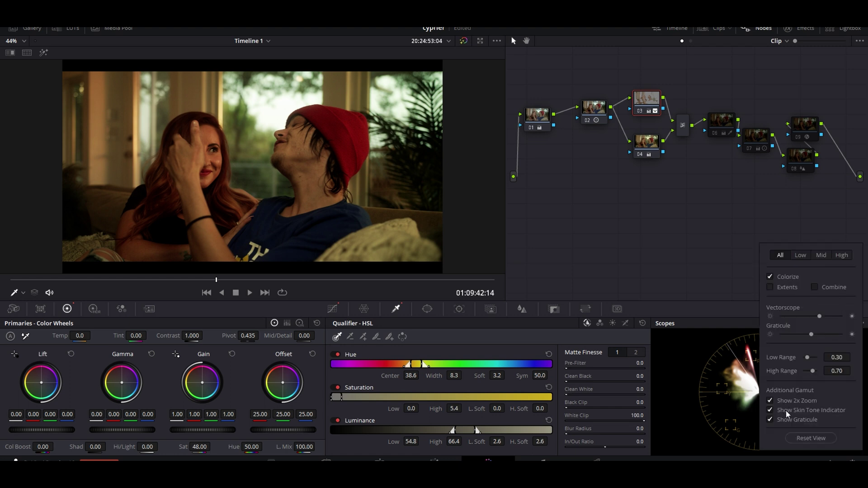
click(685, 379)
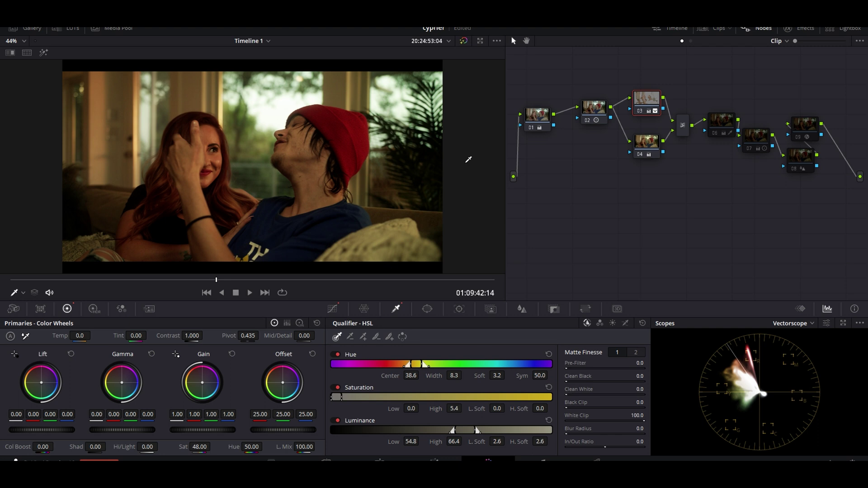
Align node 03's highlighted skin selection with the skin tone line by setting its offset to about 25.54 red, 24.28 green and 27.46 blue
click(44, 53)
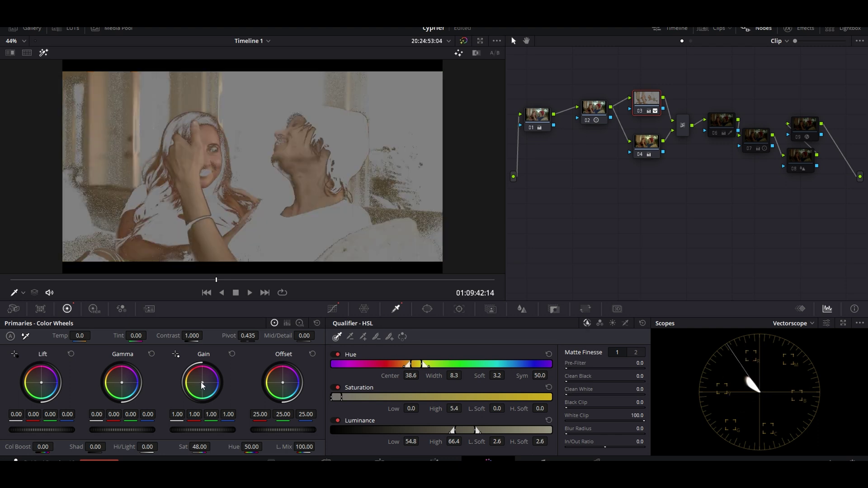
mouse_move(206, 430)
mouse_down()
mouse_move(198, 430)
mouse_move(206, 430)
mouse_up()
drag(202, 430, 204, 430)
drag(283, 383, 286, 385)
click(43, 52)
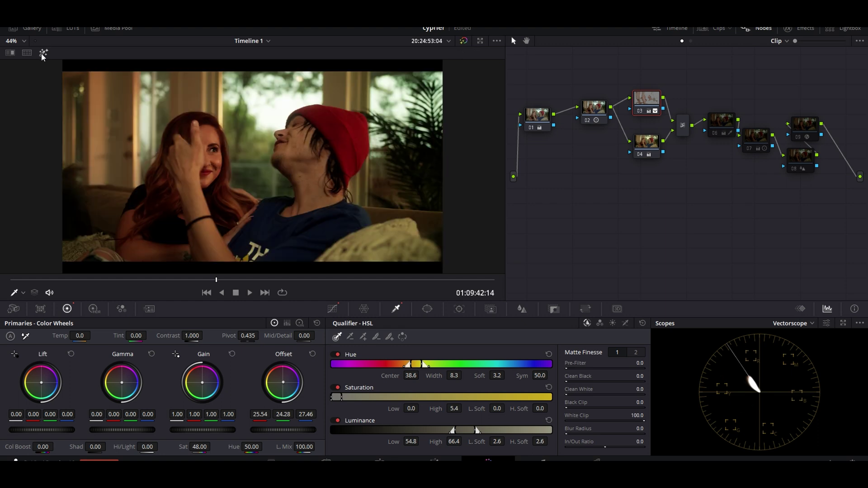
Spread nodes 03 and 04 apart vertically, place the layer mixer between them, and move node 06 closer to the mixer
click(648, 154)
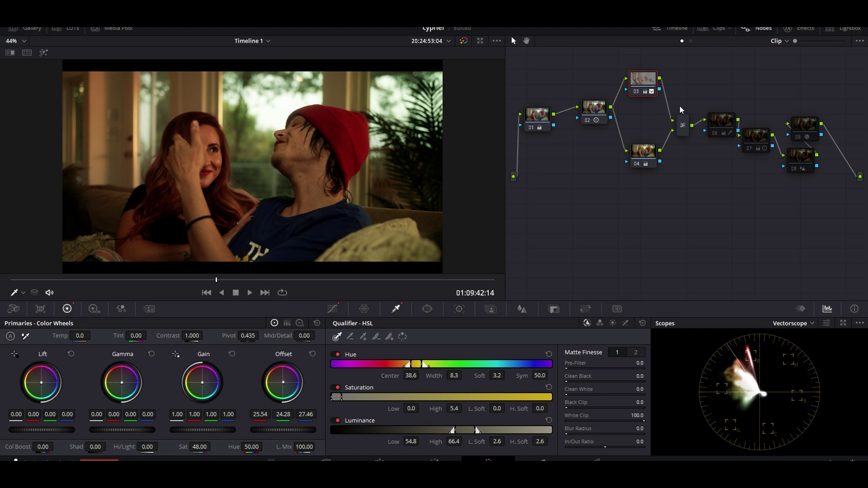
click(682, 127)
drag(681, 127, 643, 121)
drag(642, 155, 642, 152)
click(648, 125)
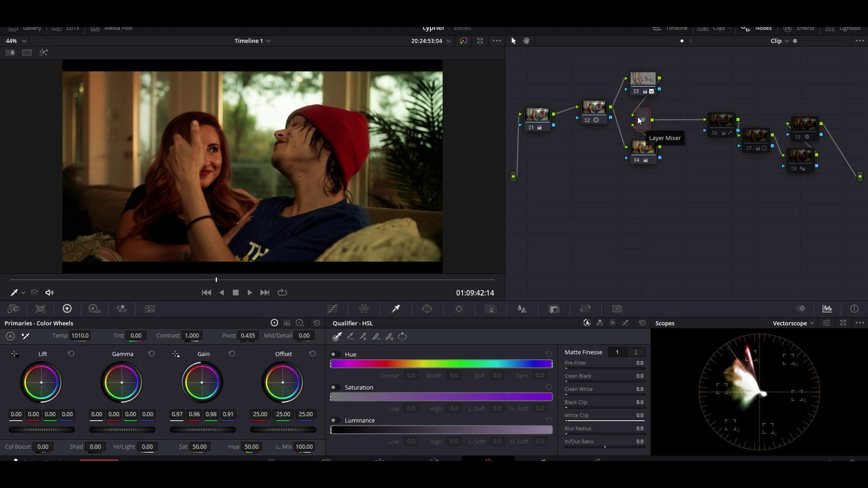
drag(723, 124, 689, 118)
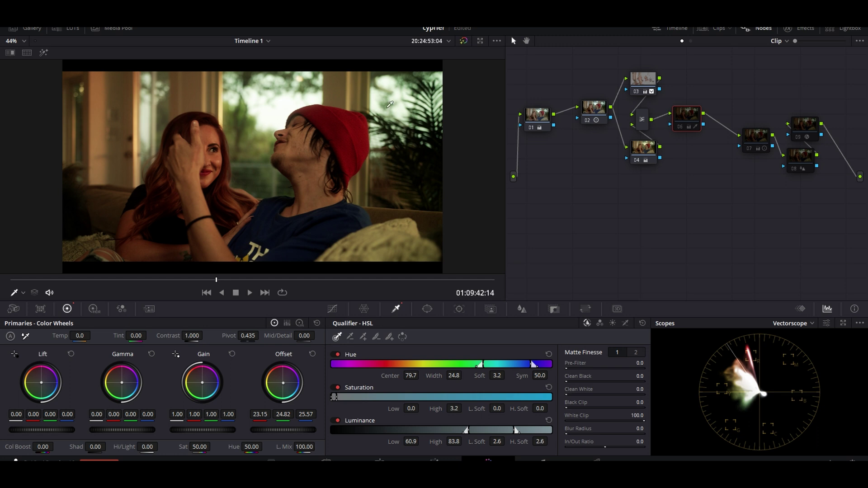
drag(682, 116, 696, 116)
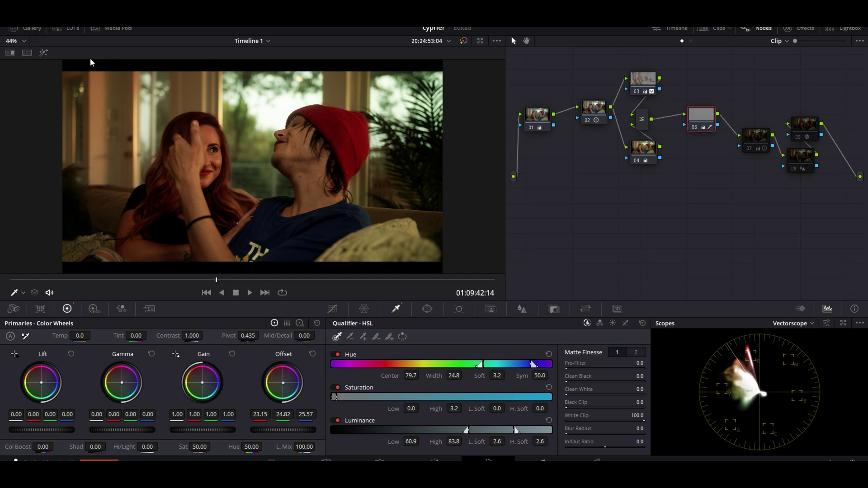
Resample node 06's HSL qualifier from the bright windows in the highlight view, and adjust its lift color balance
click(43, 52)
click(268, 108)
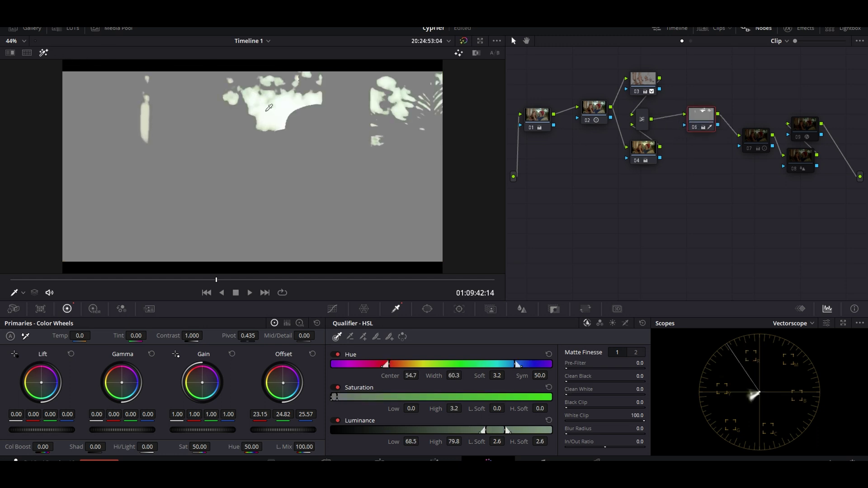
click(147, 117)
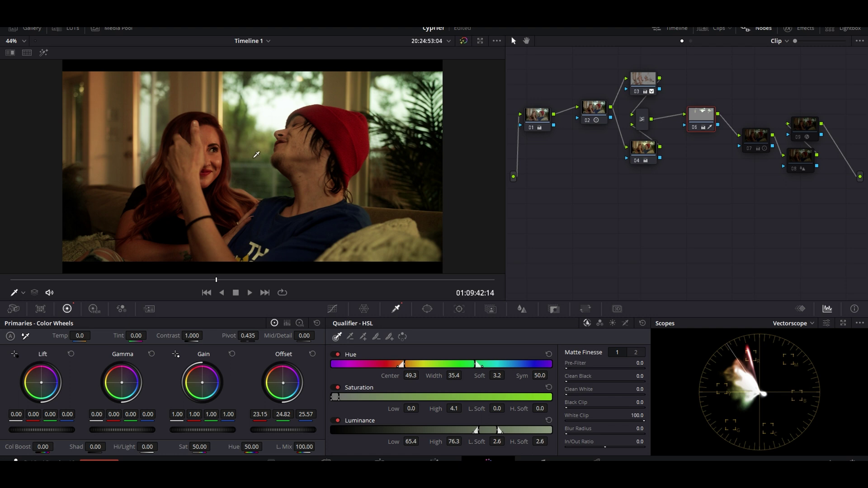
mouse_move(41, 382)
mouse_down()
mouse_move(47, 387)
mouse_move(47, 375)
mouse_up()
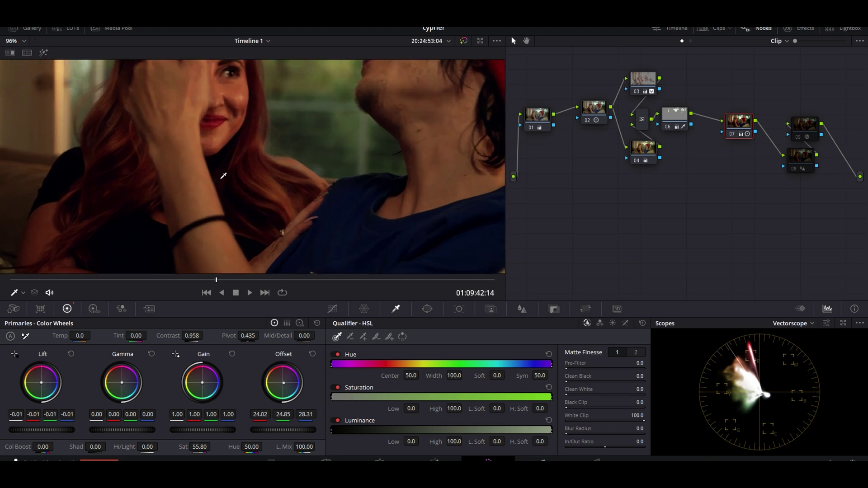
Inspect the dark areas around the woman's hair up close, and fine-tune node 07's offset color balance
scroll(223, 176, up, 8)
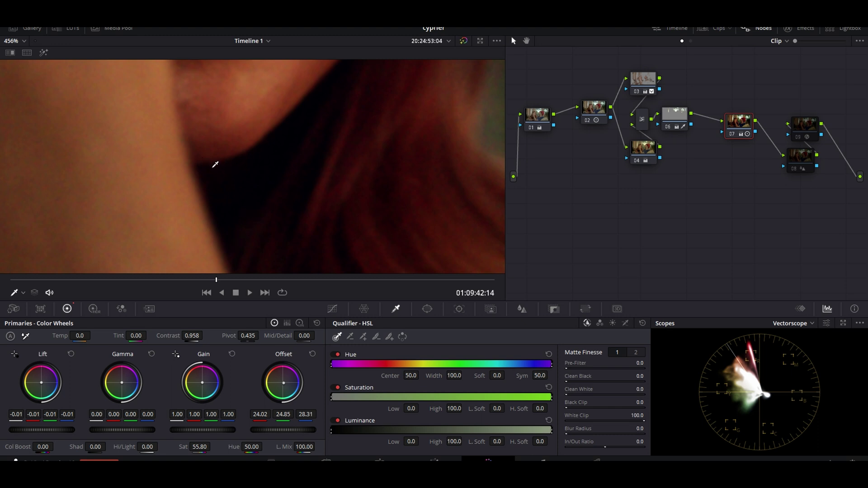
scroll(257, 171, down, 12)
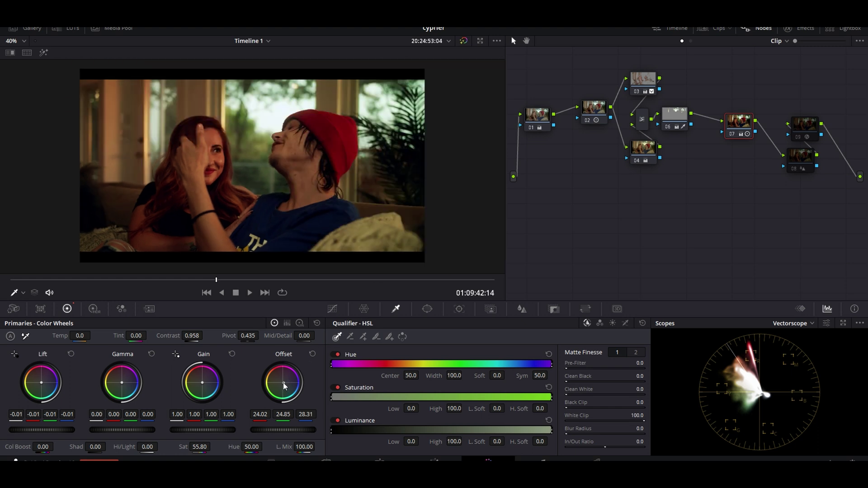
drag(284, 384, 286, 380)
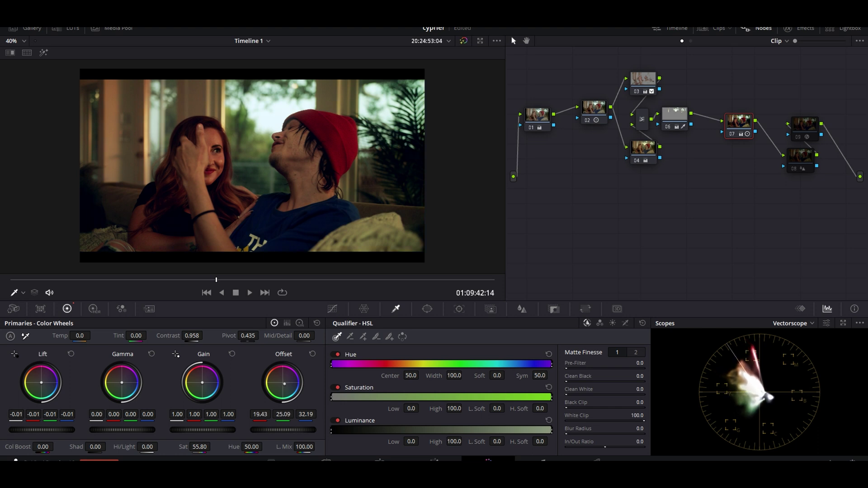
drag(284, 383, 283, 382)
Move node 08 closer to node 07 and select node 09
drag(801, 156, 776, 153)
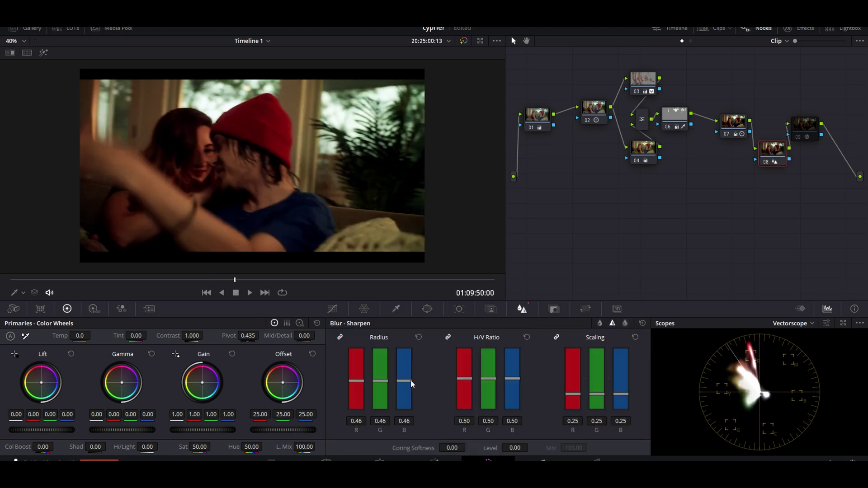
click(809, 126)
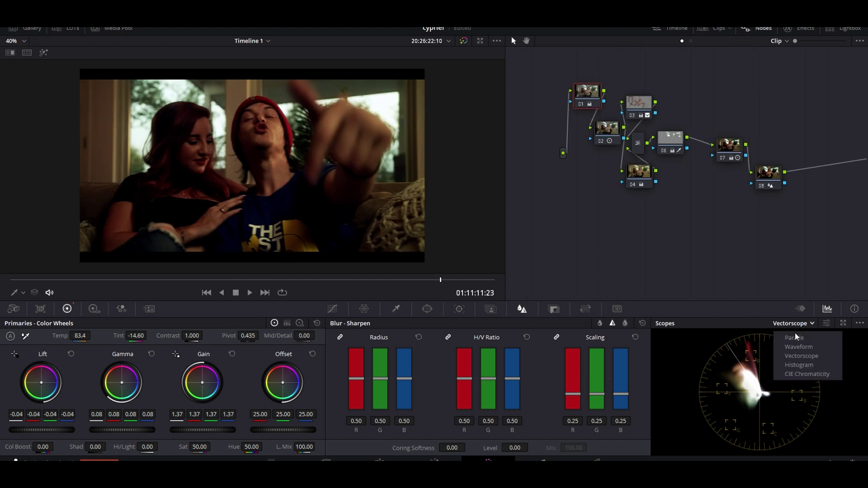
Switch the scopes to Parade and reposition node 02 in the pointing shot's node tree
click(796, 338)
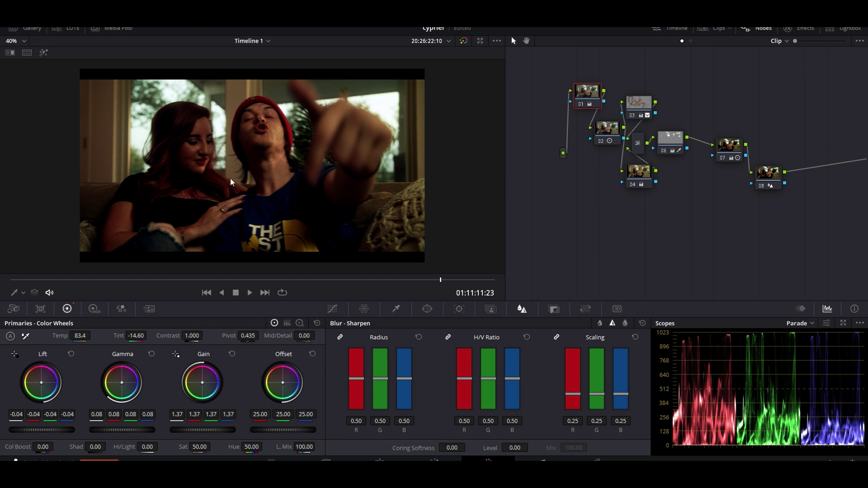
drag(607, 128, 577, 88)
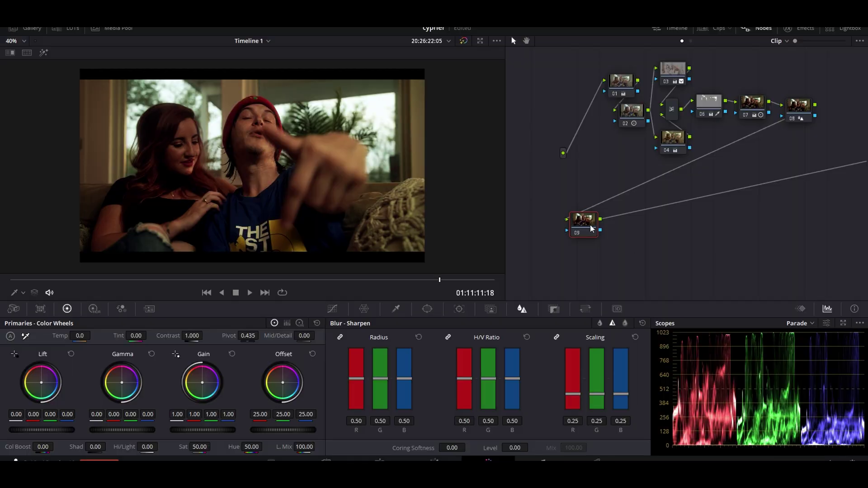
Fit a smaller, softer circular window around the man's face on node 09 and brighten it by raising the gain
drag(570, 223, 554, 224)
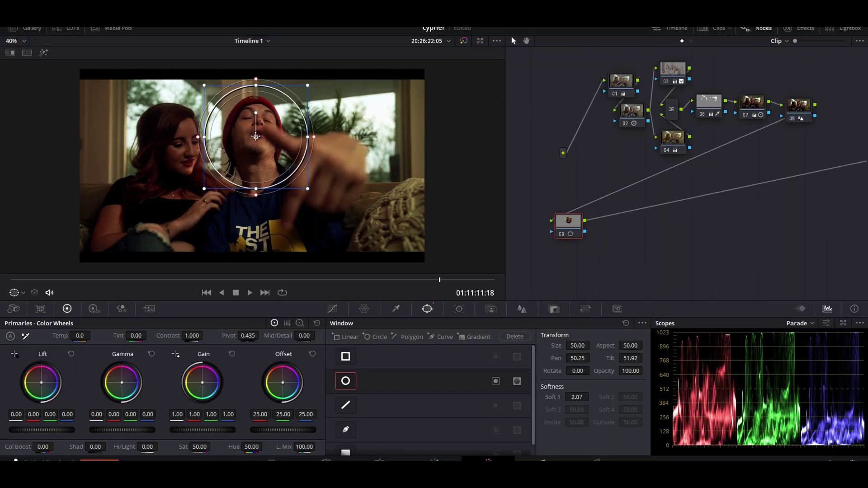
drag(269, 153, 271, 151)
drag(310, 188, 295, 176)
drag(301, 145, 307, 138)
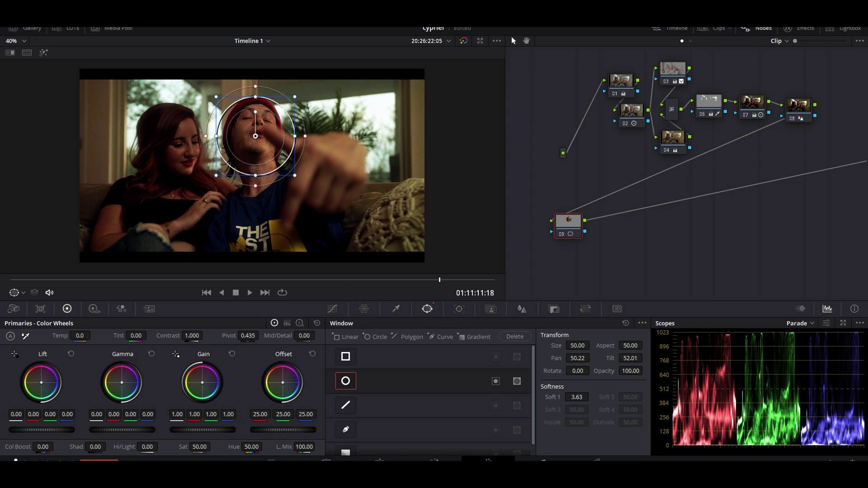
drag(194, 430, 215, 430)
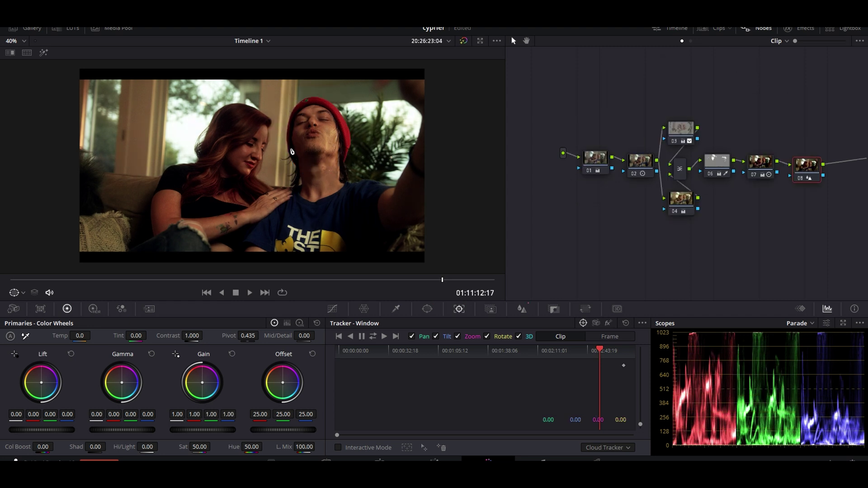
Grab a still of the graded frame and show the PowerGrade 1 album in the gallery
right_click(299, 138)
click(306, 144)
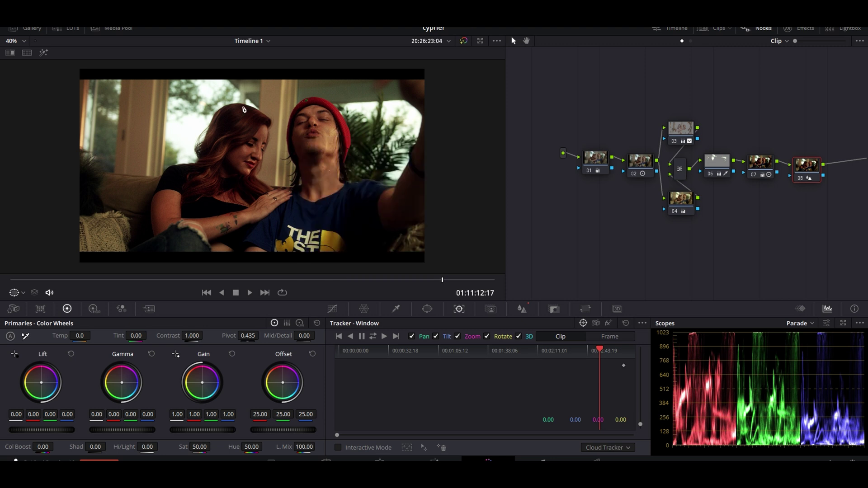
click(38, 27)
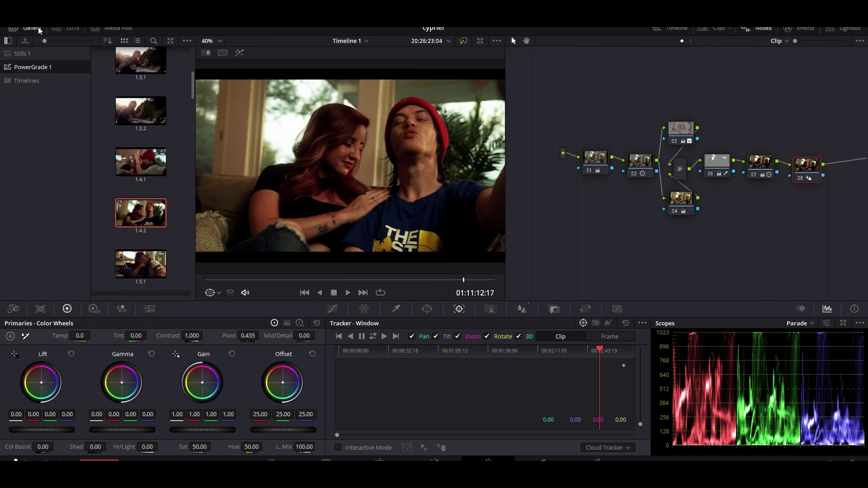
right_click(132, 207)
click(118, 206)
Compare the couple's shot against still 1.4.1 with an image wipe, and move the playhead to the shot at 01:10:31:11
click(207, 54)
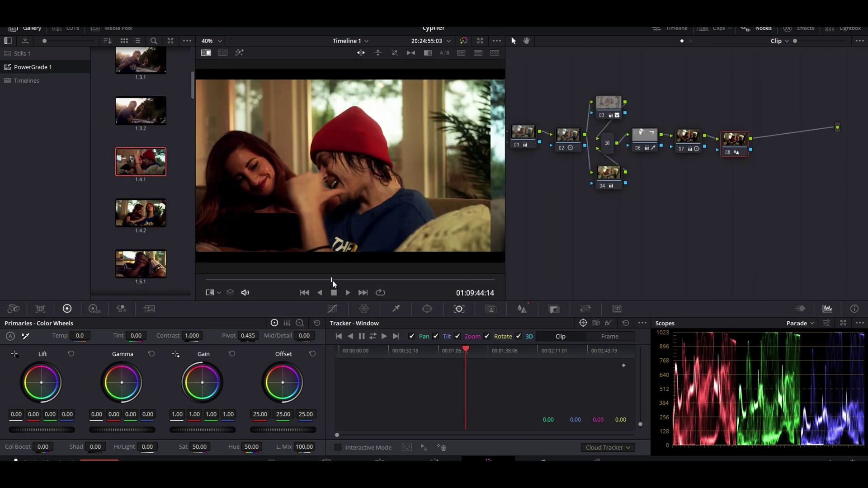
drag(332, 283, 338, 279)
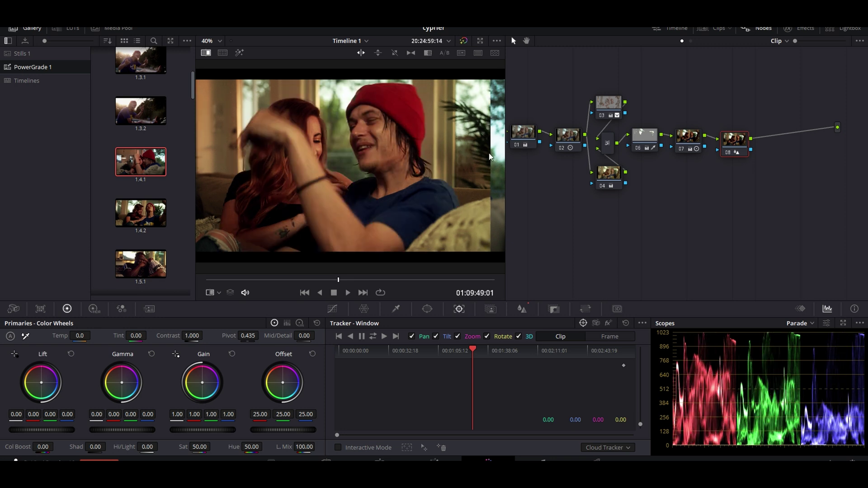
drag(491, 158, 471, 143)
key(ctrl+w)
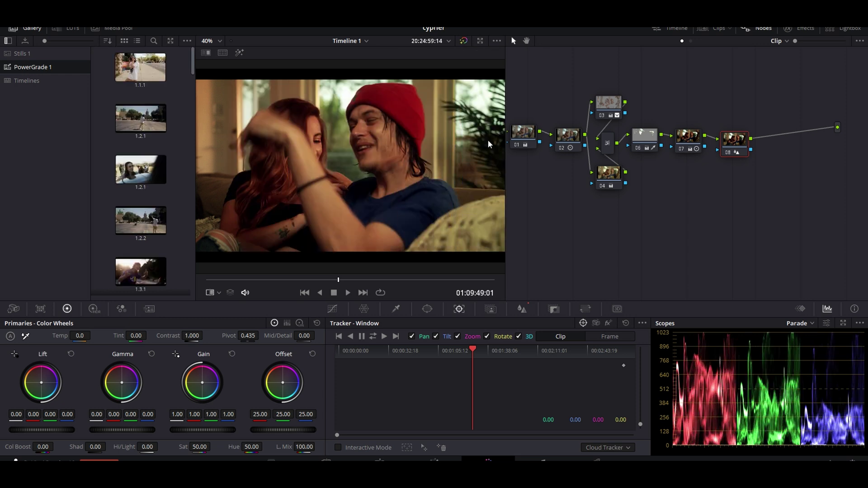
click(403, 286)
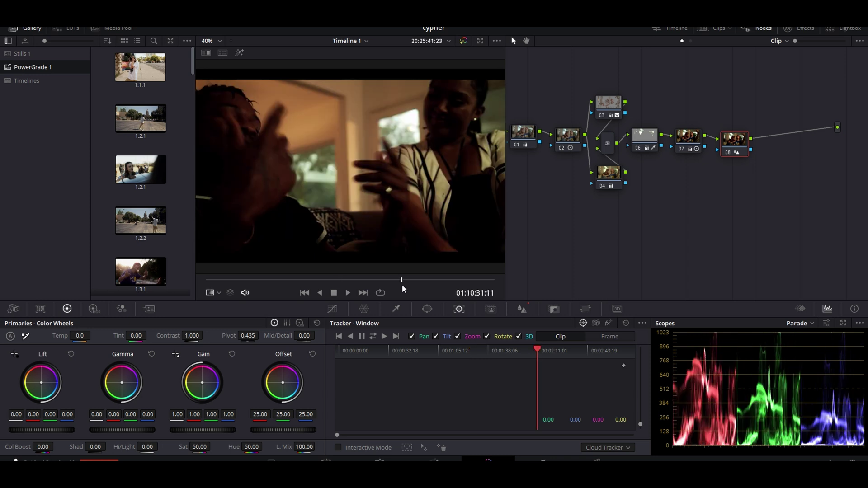